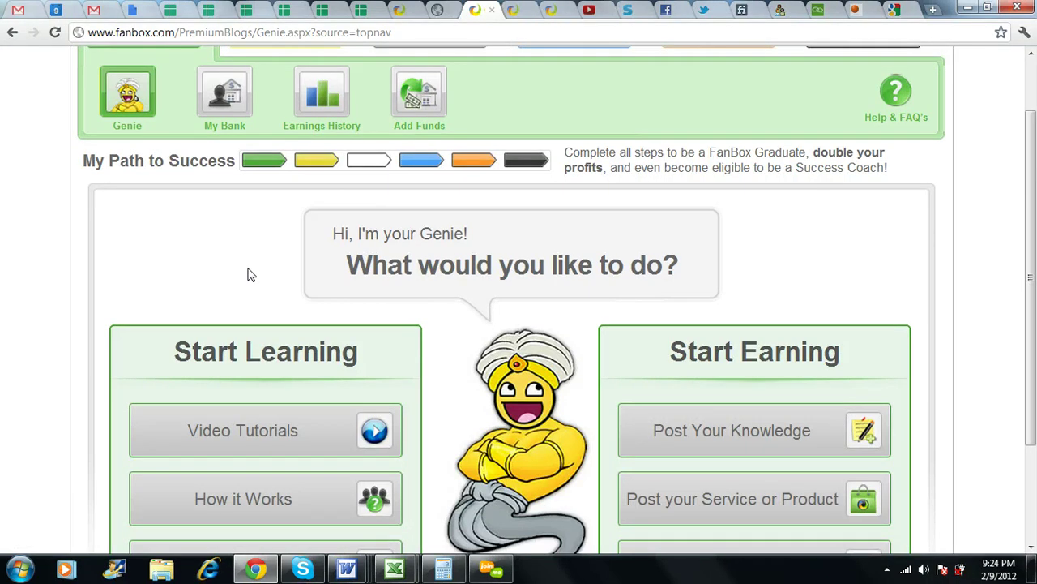
Open the Provide tab's marketplace listings grid and scroll through the items for sale
scroll(251, 274, "up", 1)
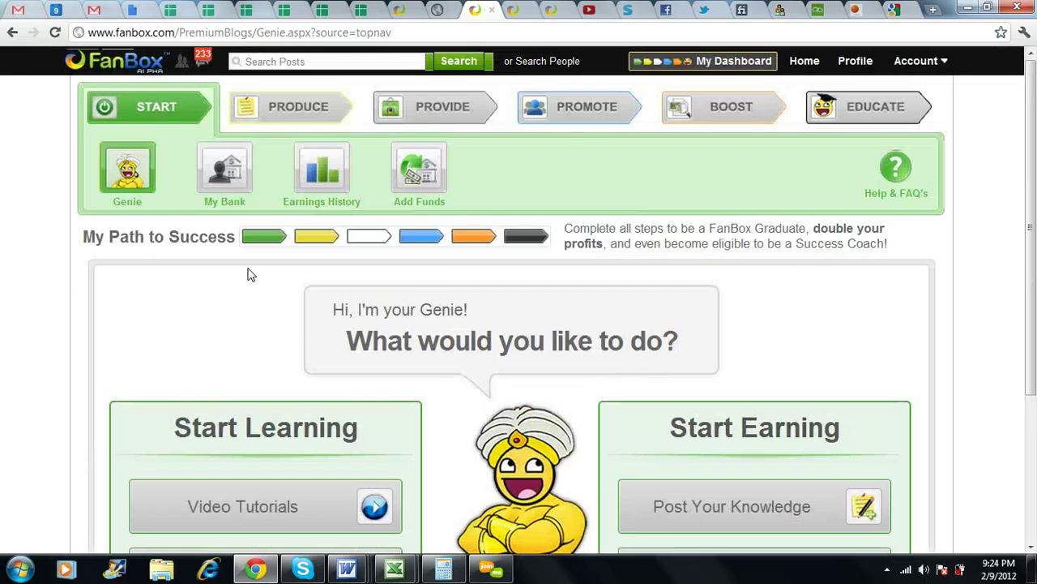
left_click(431, 123)
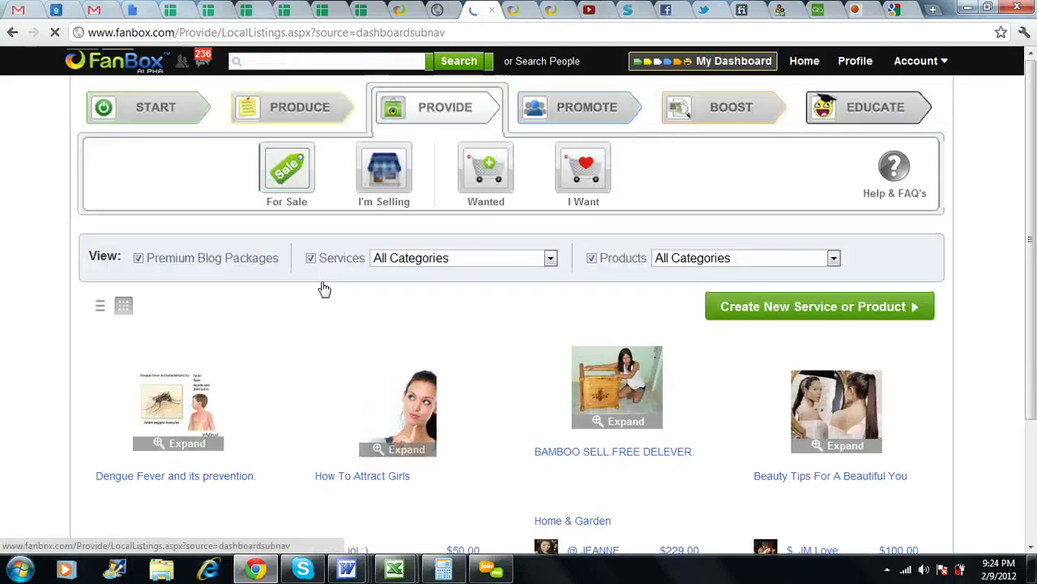
scroll(324, 287, "down", 2)
scroll(334, 302, "down", 2)
scroll(343, 300, "down", 3)
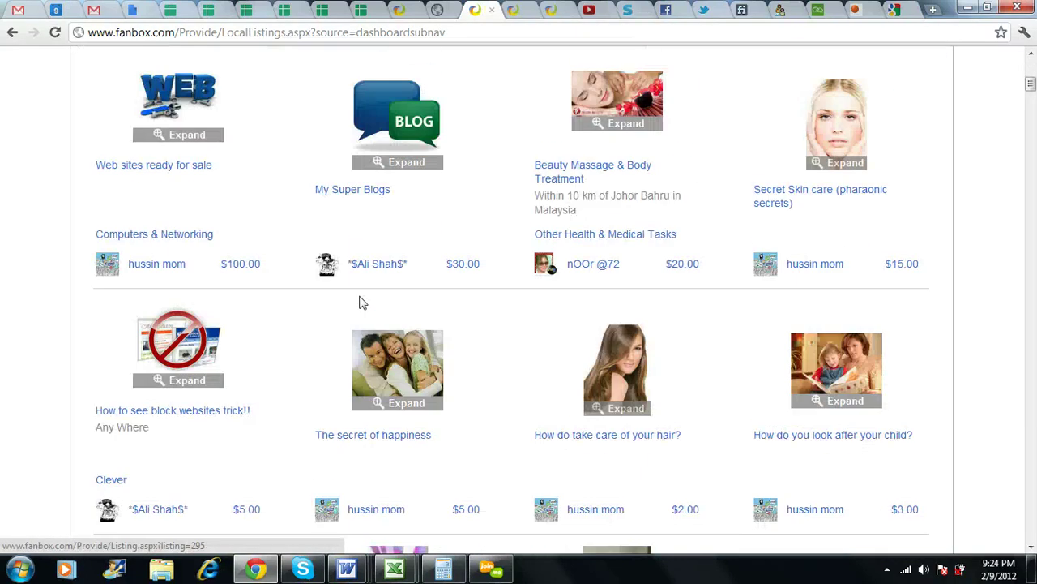
scroll(359, 300, "down", 3)
scroll(359, 300, "down", 2)
scroll(360, 301, "down", 3)
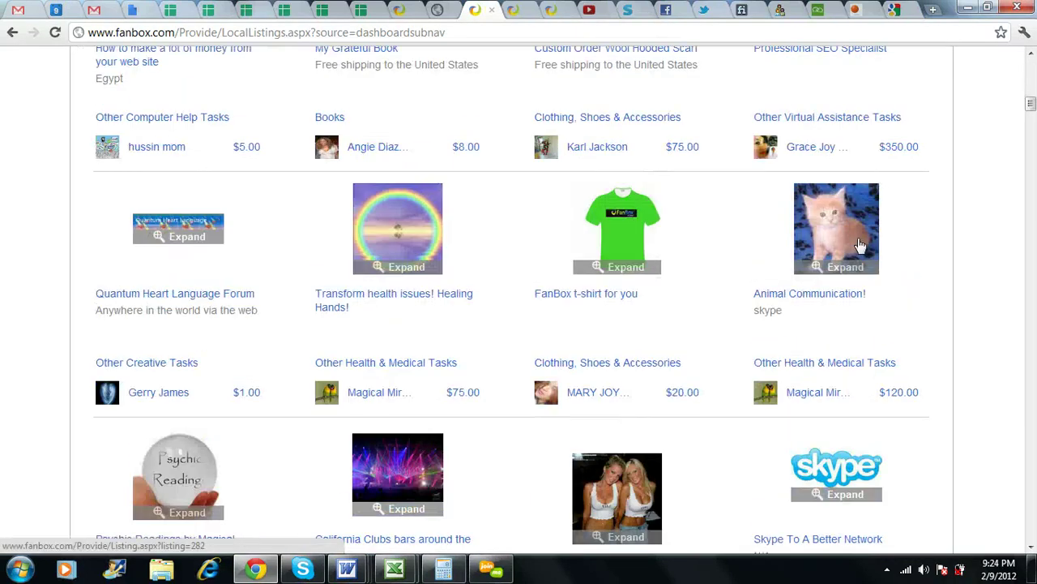
scroll(860, 247, "down", 2)
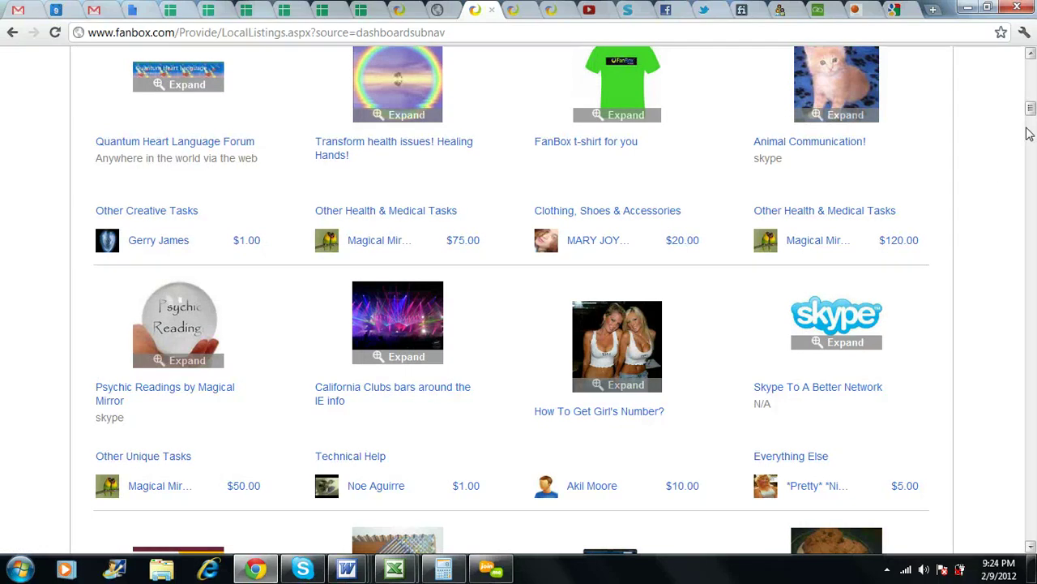
Return to the top and look through the Services category filter dropdown
left_click_drag(1030, 109, 1031, 73)
scroll(384, 64, "up", 2)
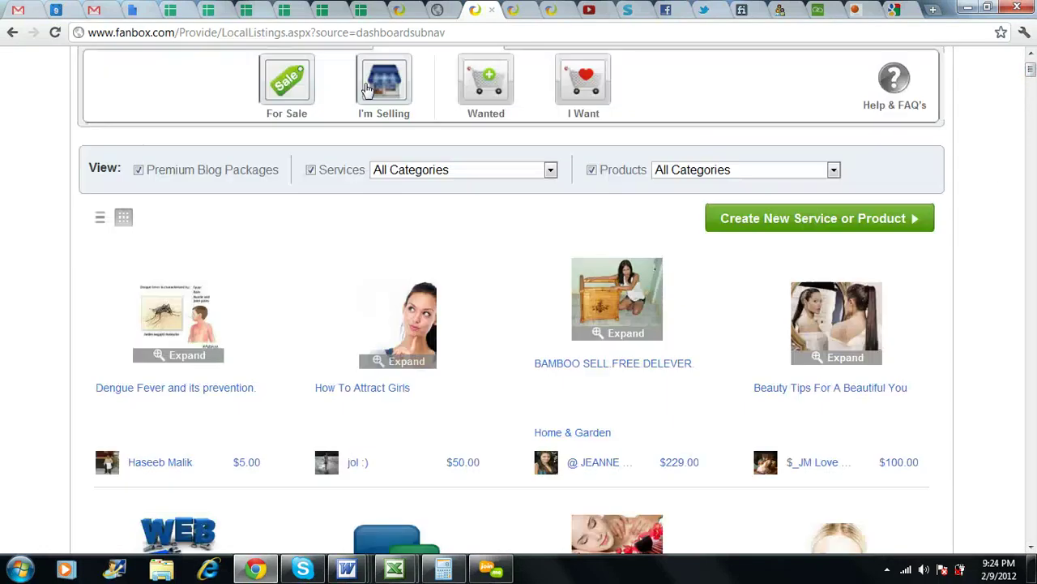
left_click(415, 251)
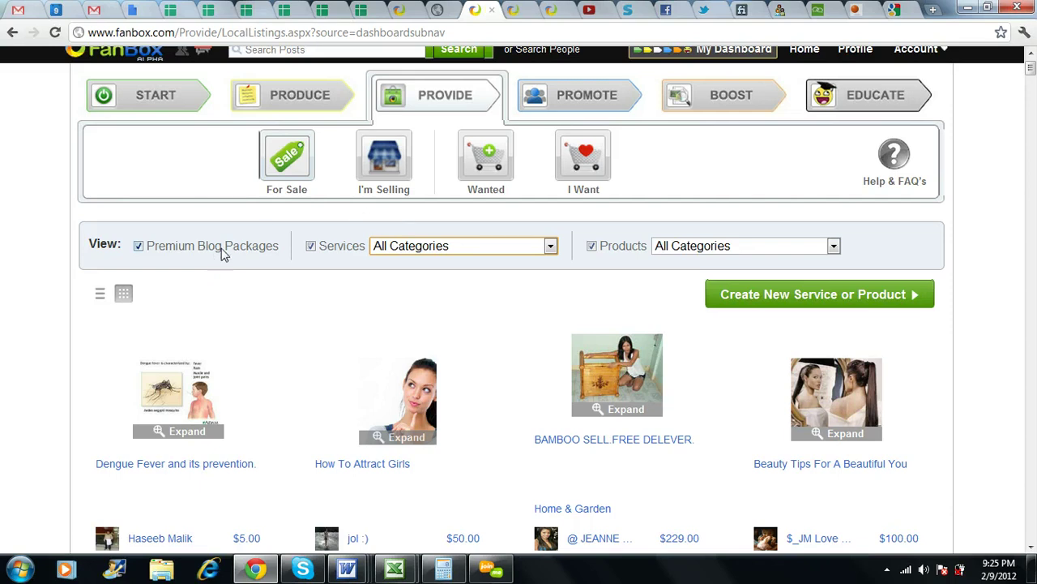
Review your own active I'm Selling listings, such as Voice Over and Personal Coaching Package
left_click(377, 185)
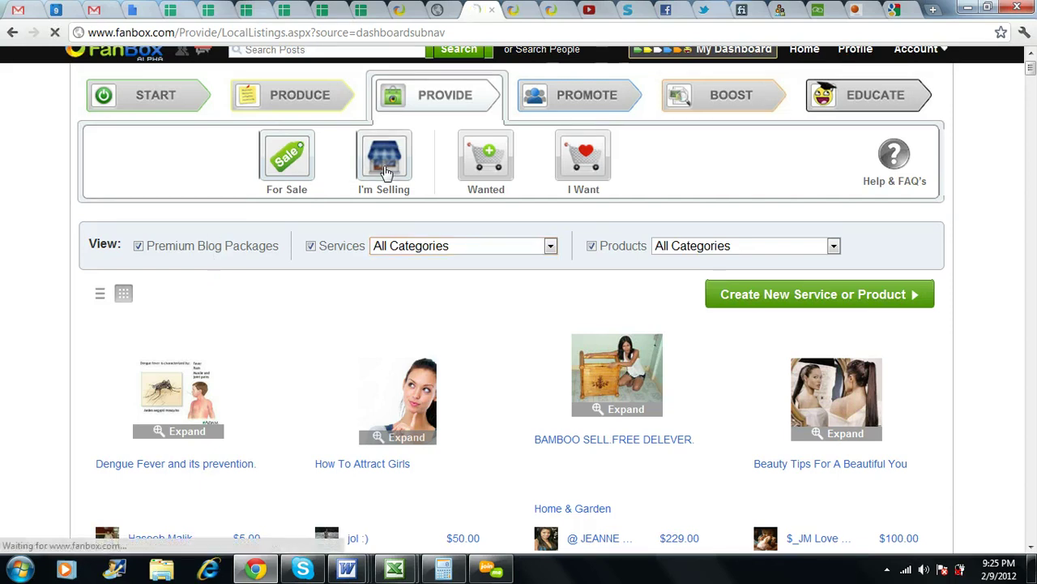
scroll(381, 186, "down", 1)
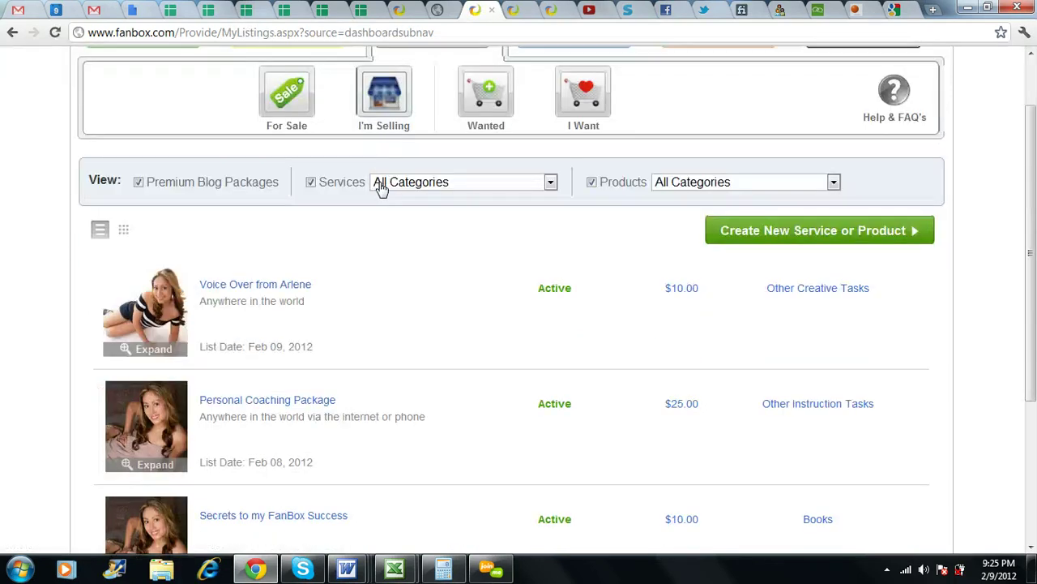
scroll(381, 185, "up", 1)
scroll(395, 182, "down", 2)
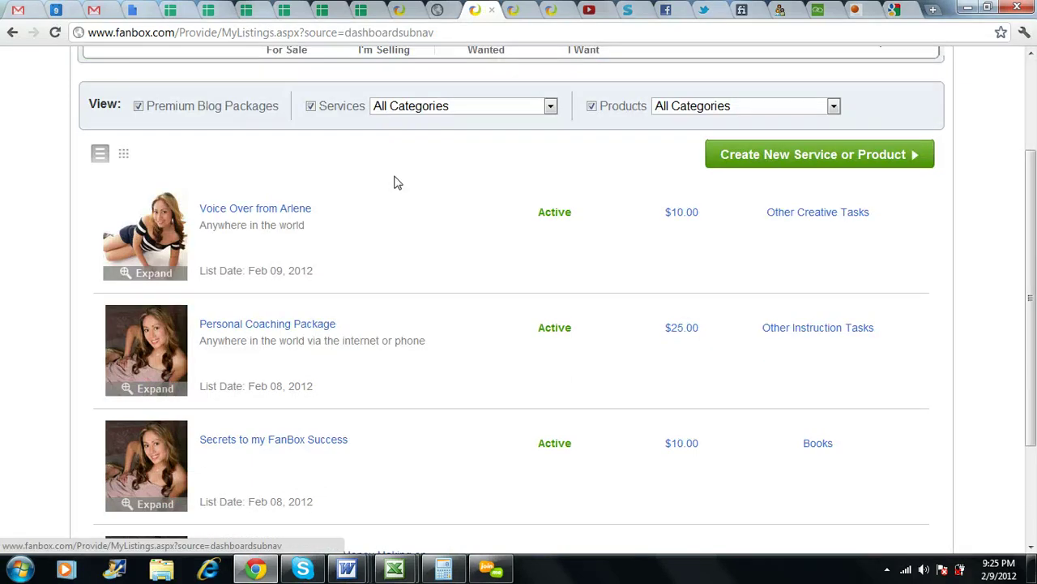
scroll(395, 183, "up", 2)
scroll(396, 182, "down", 2)
scroll(395, 183, "up", 2)
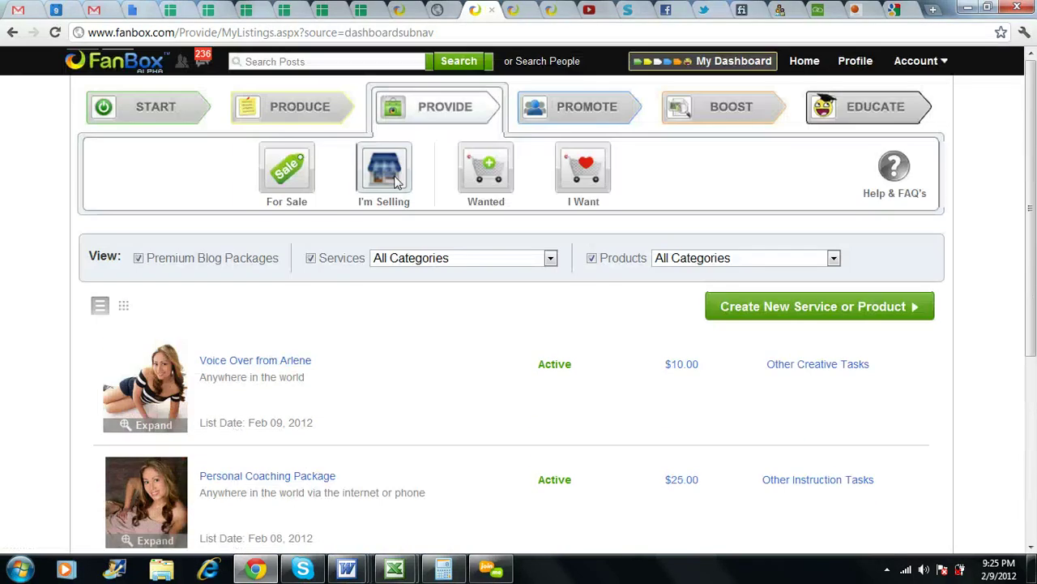
Browse other members' wanted items like Laptop, then view your own empty I Want list
left_click(481, 170)
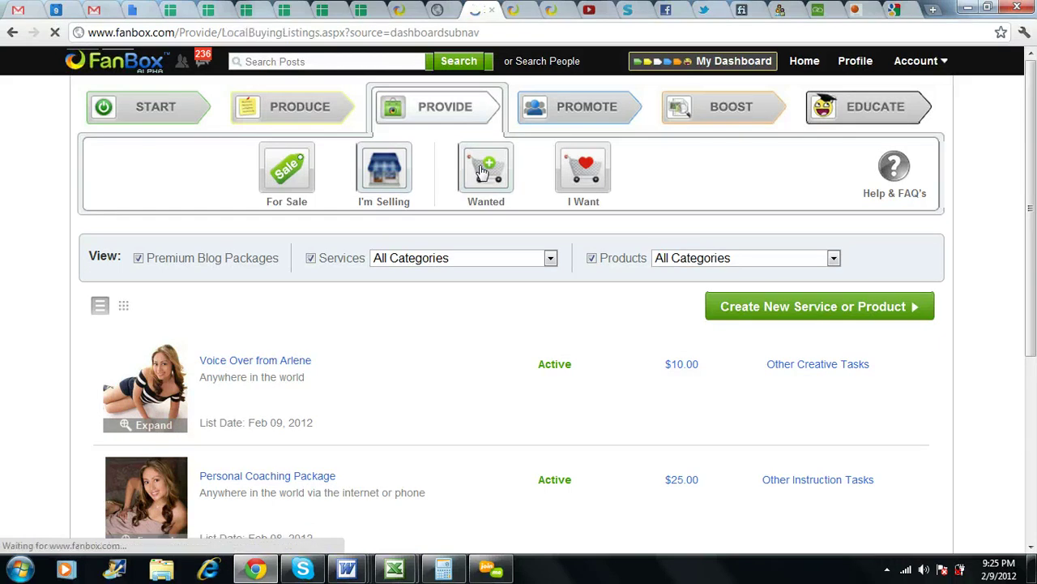
scroll(480, 171, "down", 3)
scroll(483, 170, "up", 2)
scroll(483, 170, "up", 1)
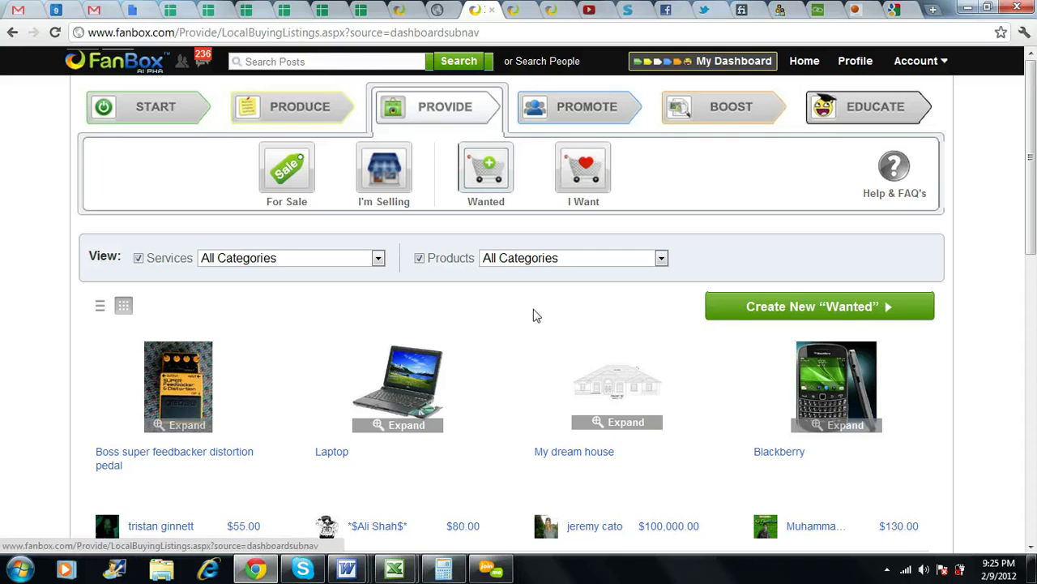
left_click(585, 185)
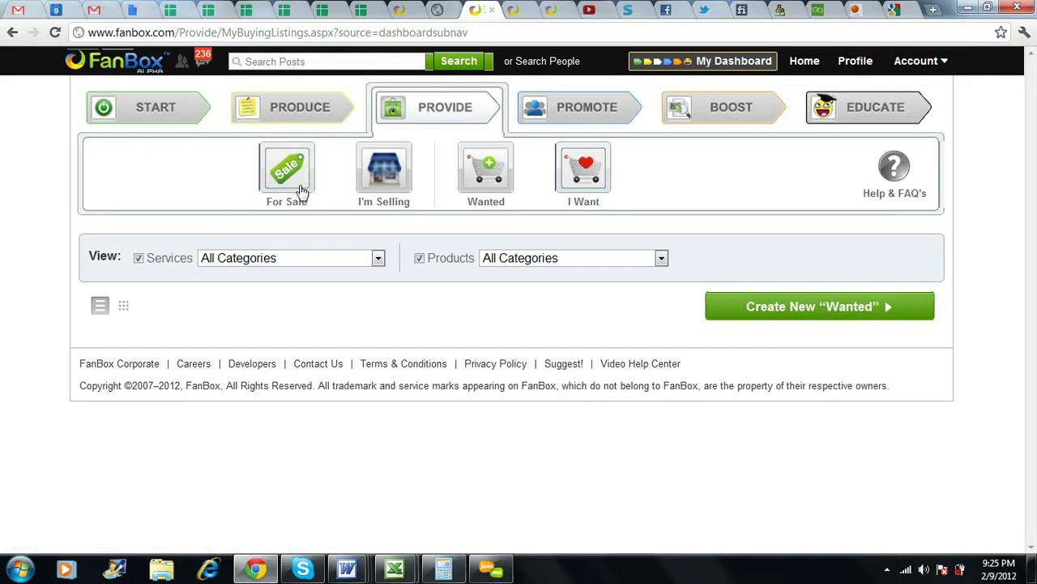
Return to the For Sale marketplace grid under Provide
left_click(396, 215)
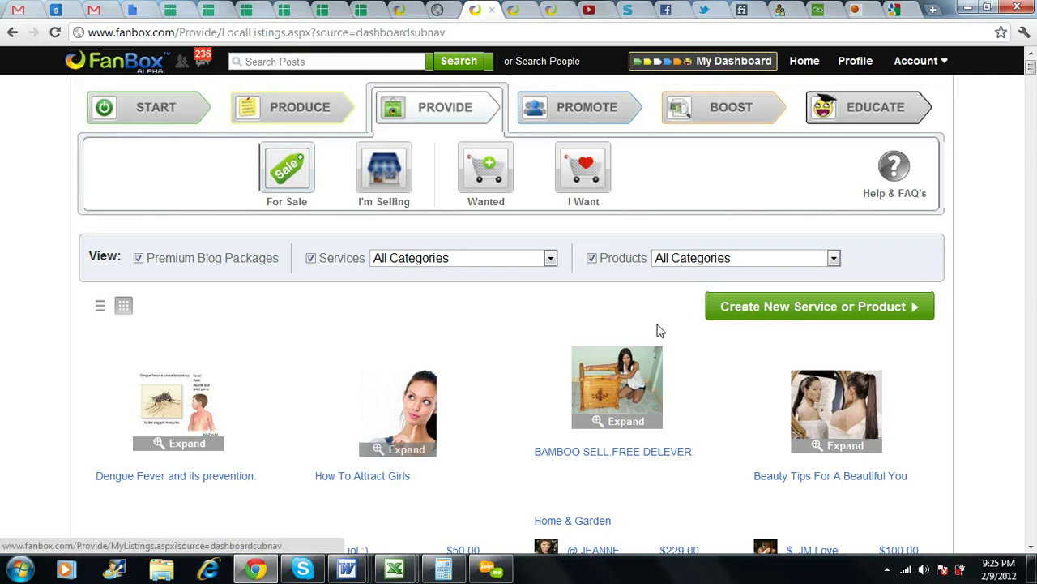
Start a BLOG(S) listing for 'A package containing ALL of my blogs' and begin its details form
left_click(796, 315)
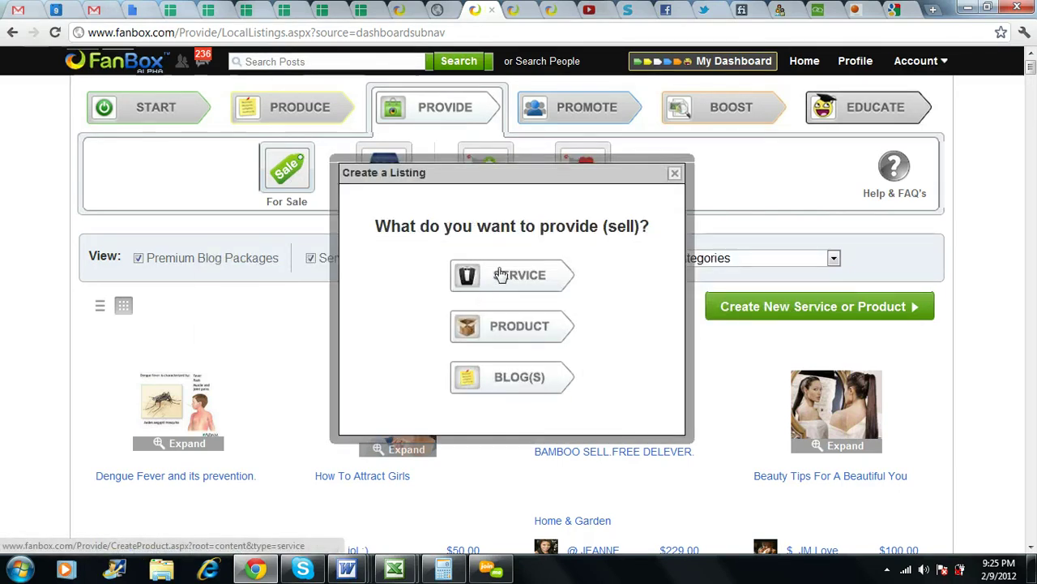
left_click(522, 379)
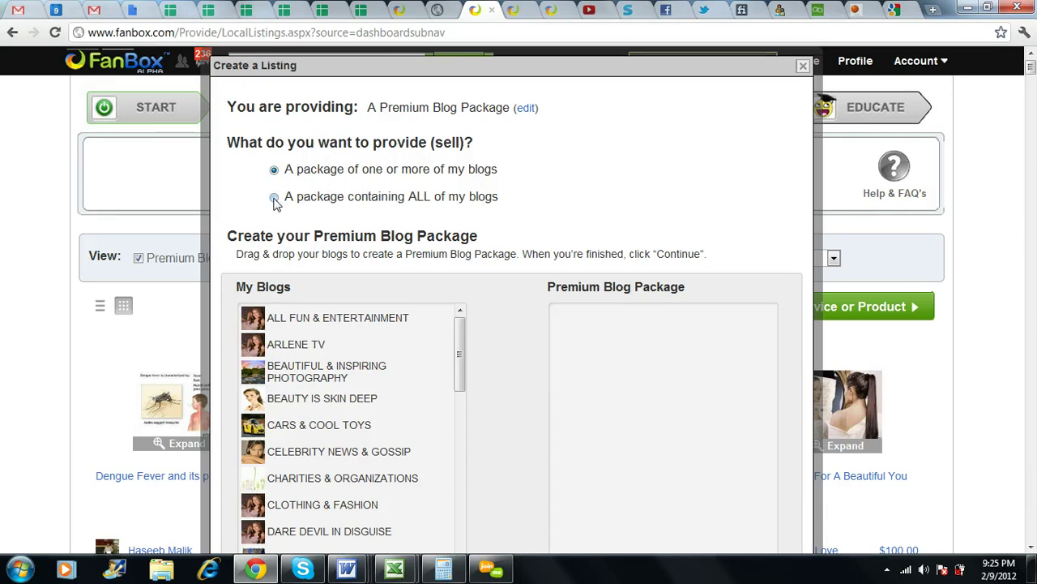
scroll(269, 203, "down", 1)
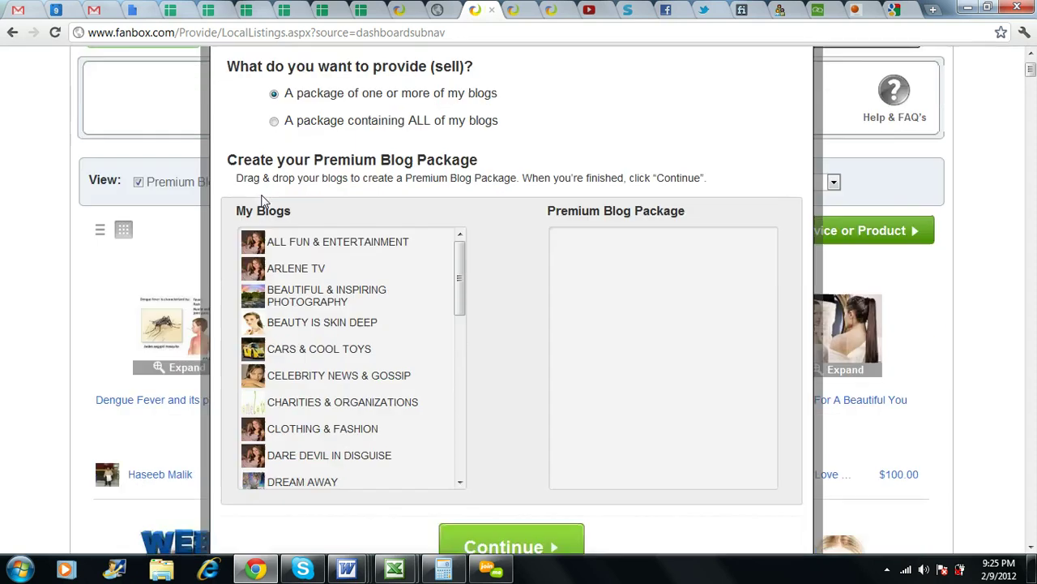
scroll(365, 227, "up", 1)
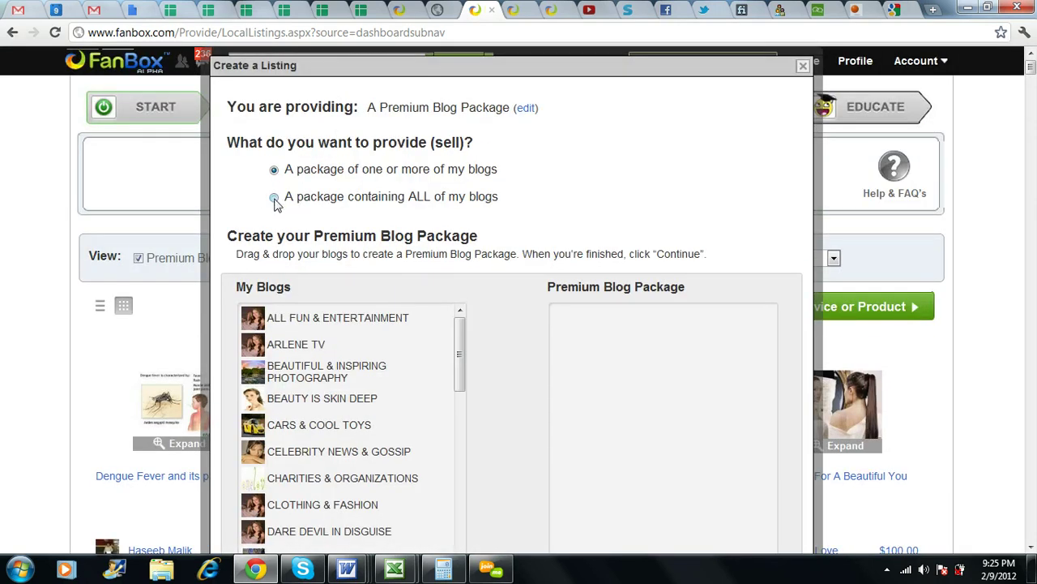
left_click(274, 198)
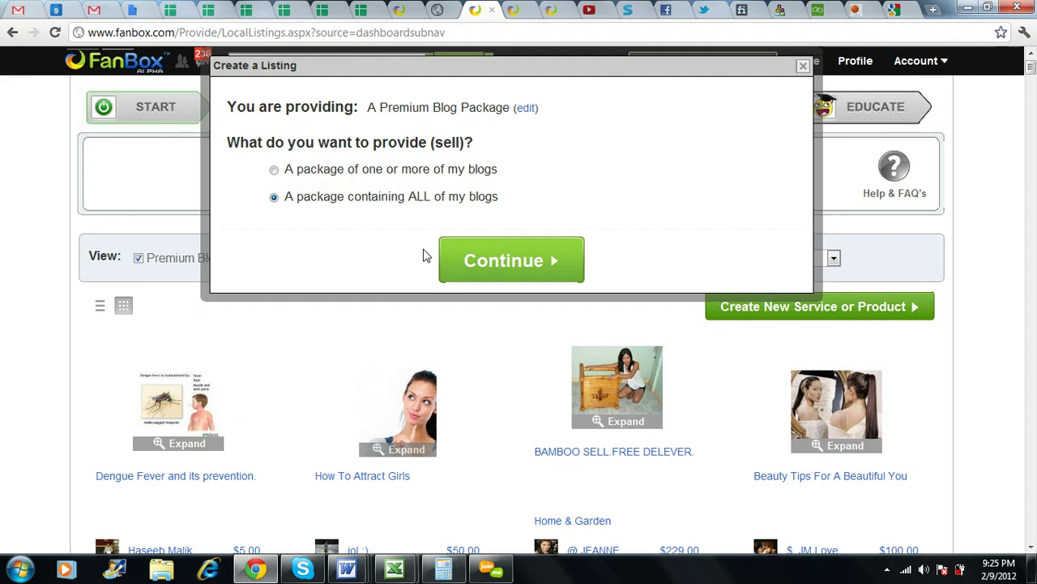
left_click(505, 265)
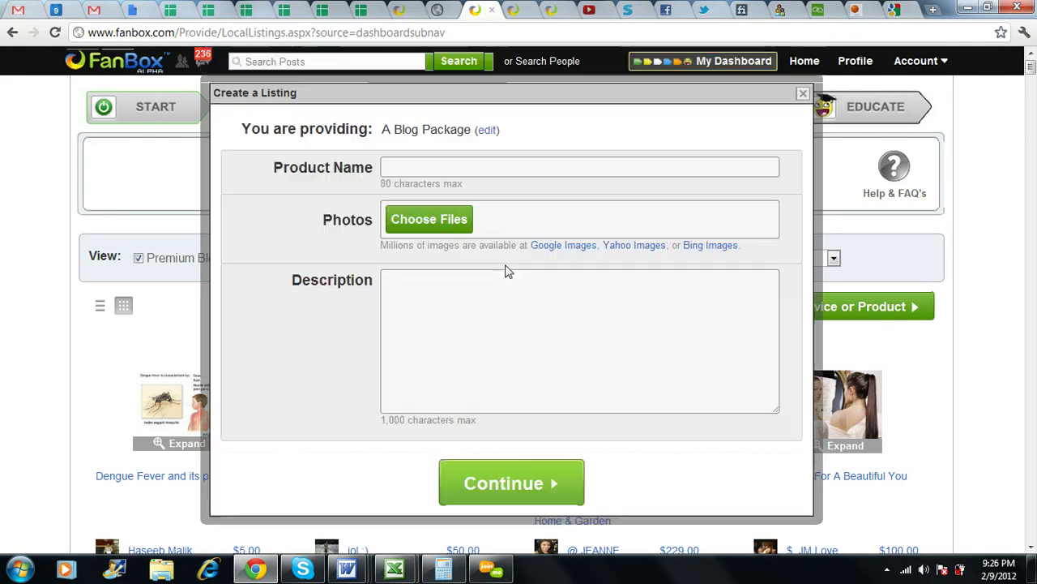
left_click(406, 166)
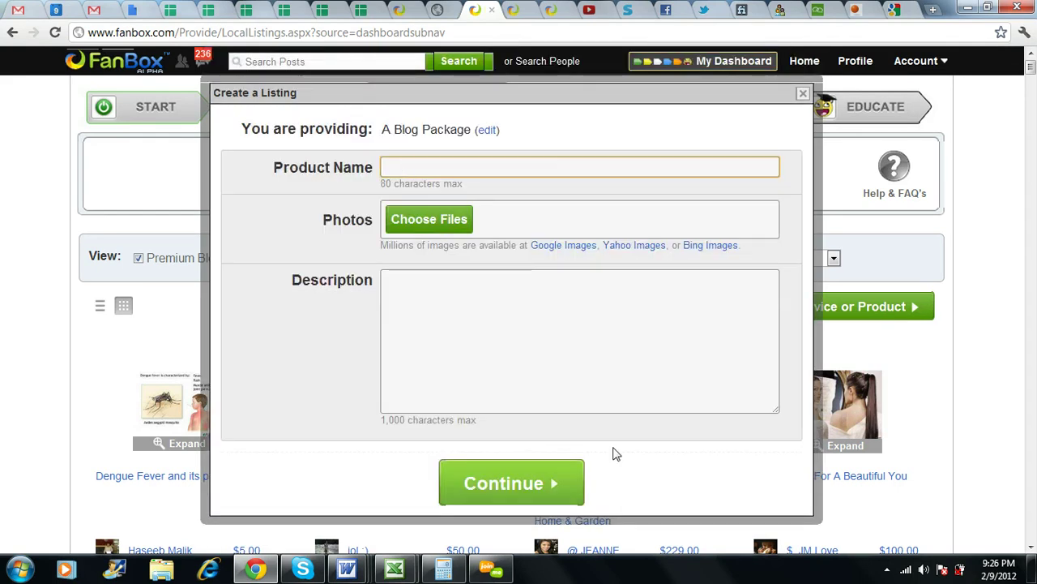
Discard the blog-package form and restart the new listing as a service
left_click(803, 94)
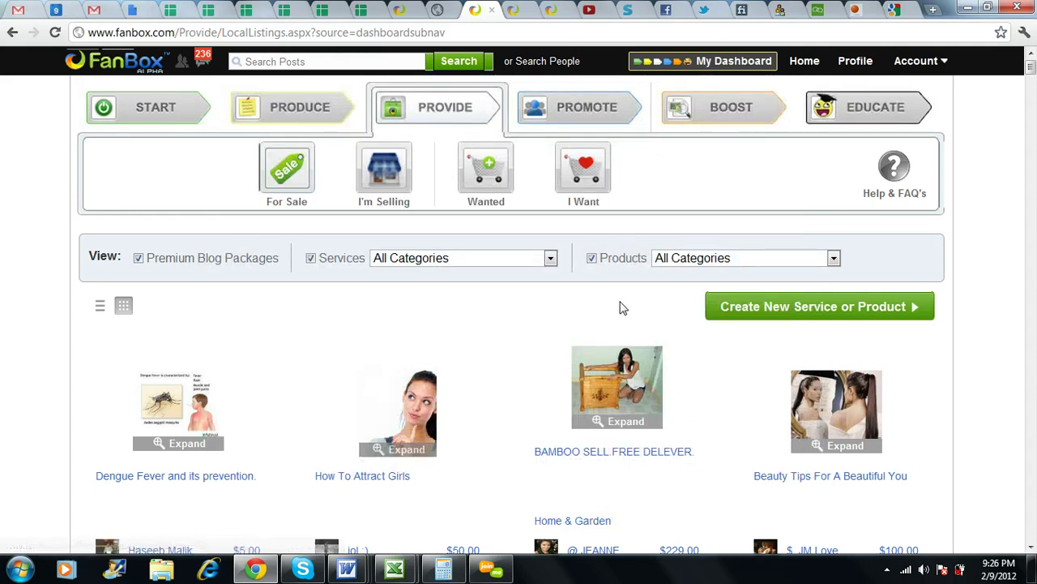
scroll(620, 308, "down", 1)
left_click(785, 237)
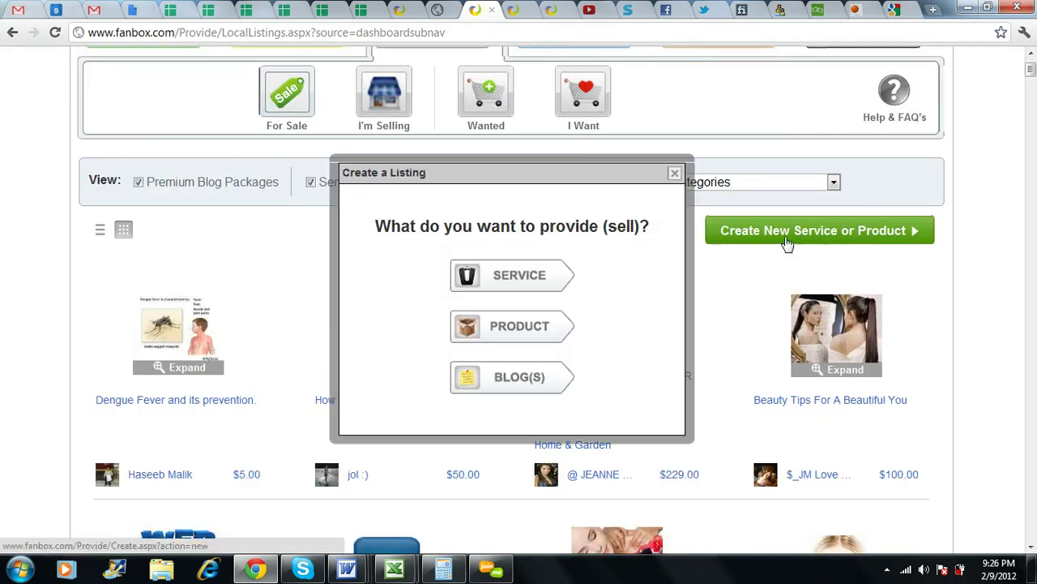
left_click(511, 279)
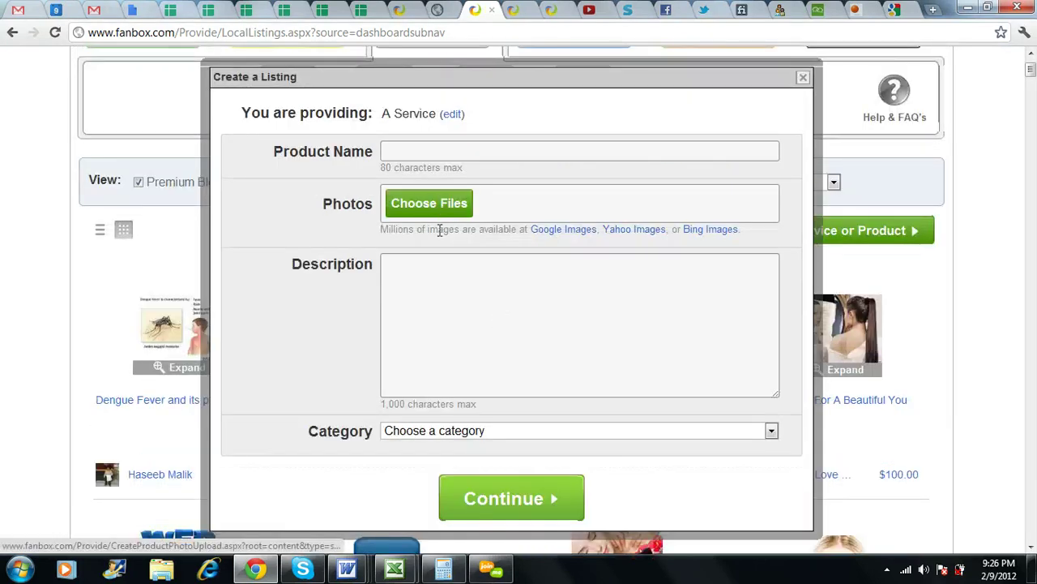
Review the Category options and submit the empty form to reveal the required-field errors
scroll(432, 303, "down", 2)
left_click(456, 357)
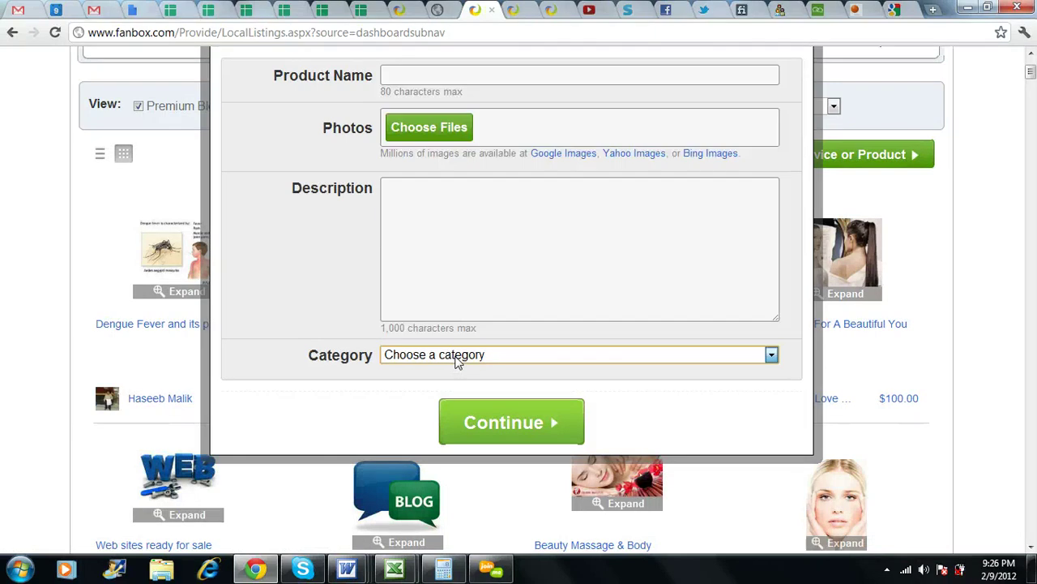
scroll(518, 413, "up", 2)
scroll(495, 365, "down", 2)
left_click(510, 442)
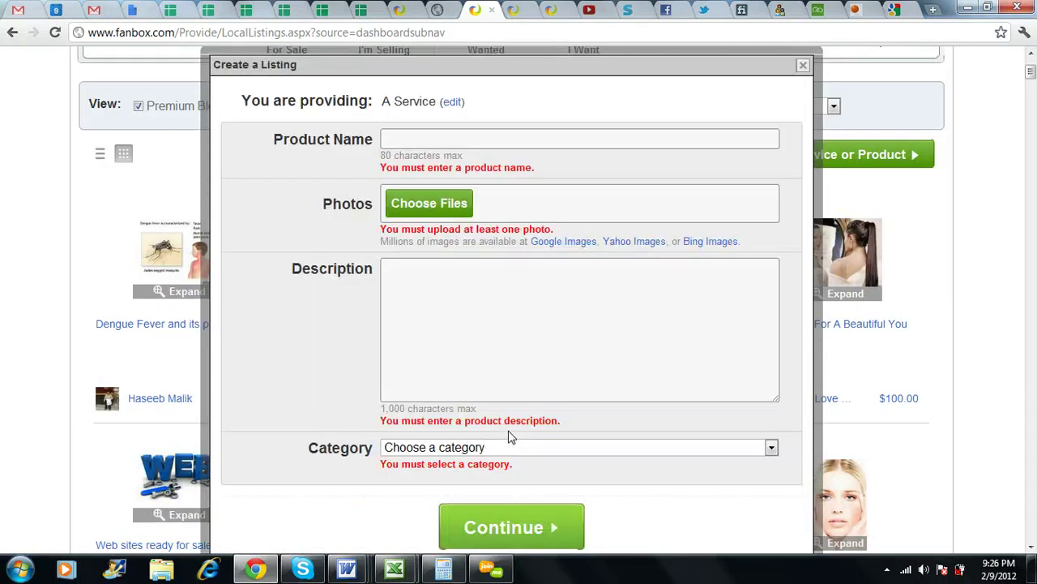
Close the Create a Listing dialog and scroll through the marketplace listings grid
left_click(803, 66)
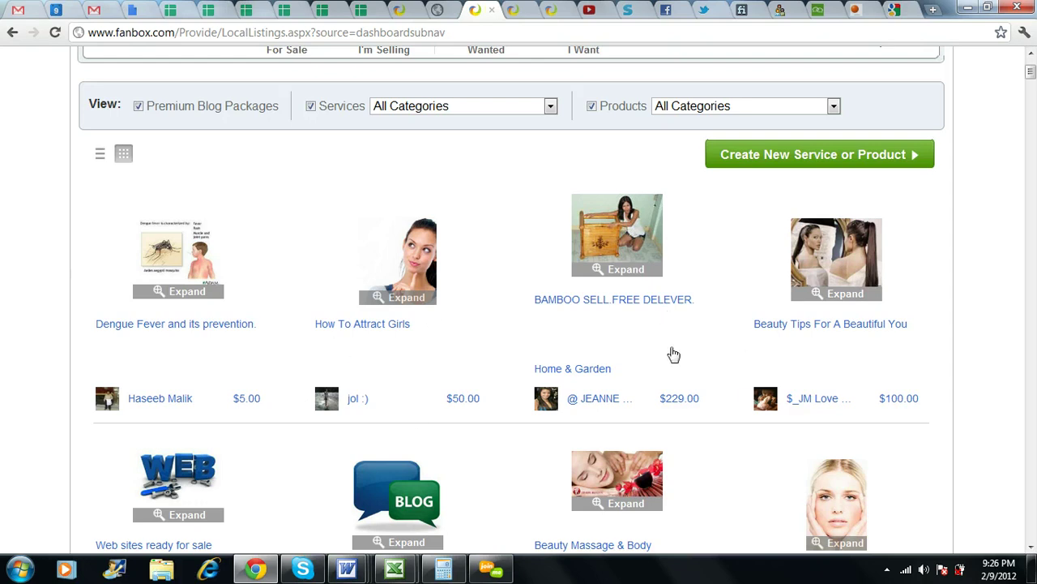
mouse_move(1031, 75)
left_mouse_down()
mouse_move(1031, 85)
mouse_move(1032, 71)
left_mouse_up()
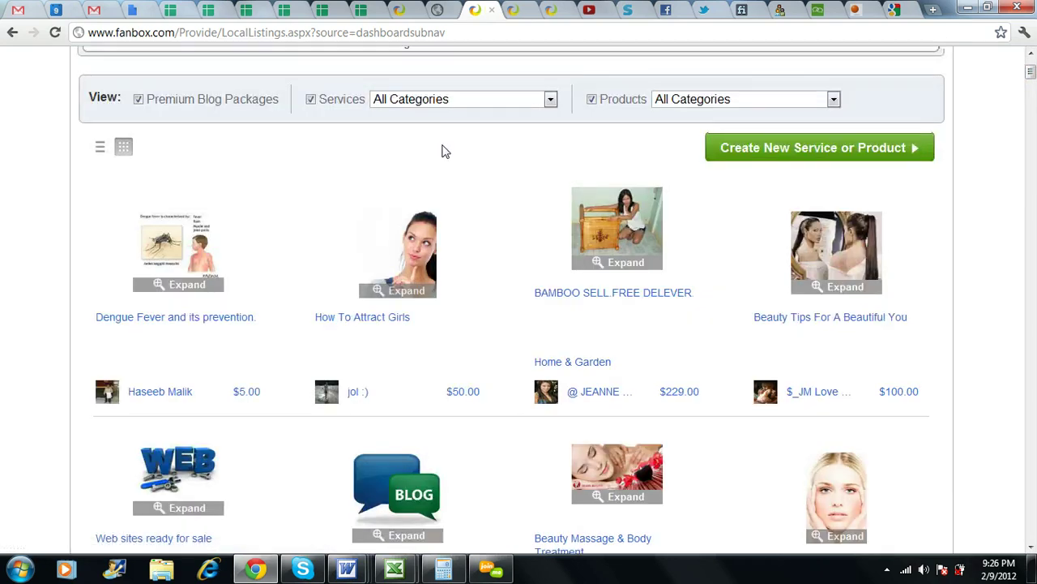
scroll(432, 165, "up", 1)
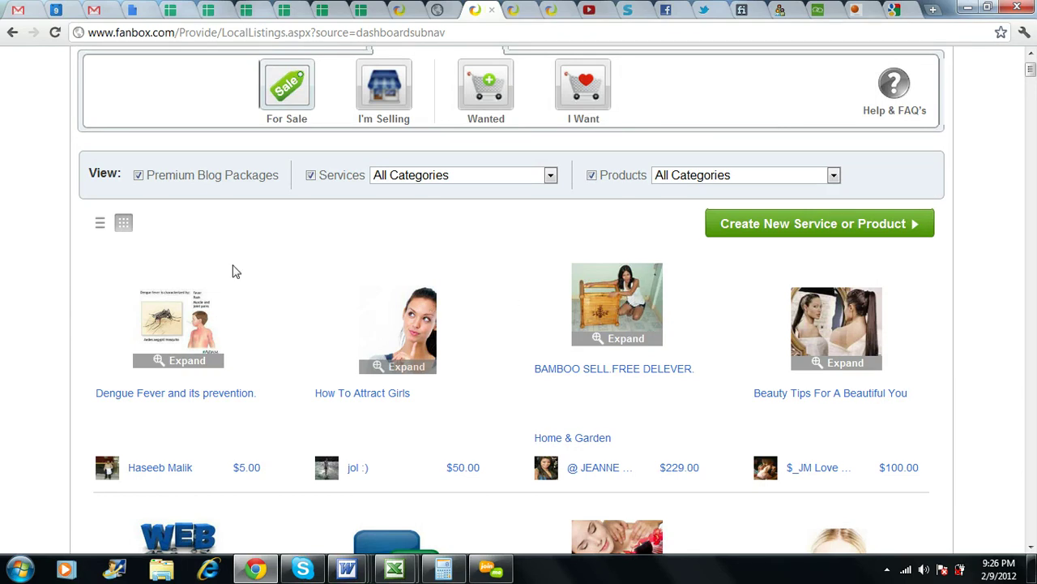
scroll(445, 277, "down", 1)
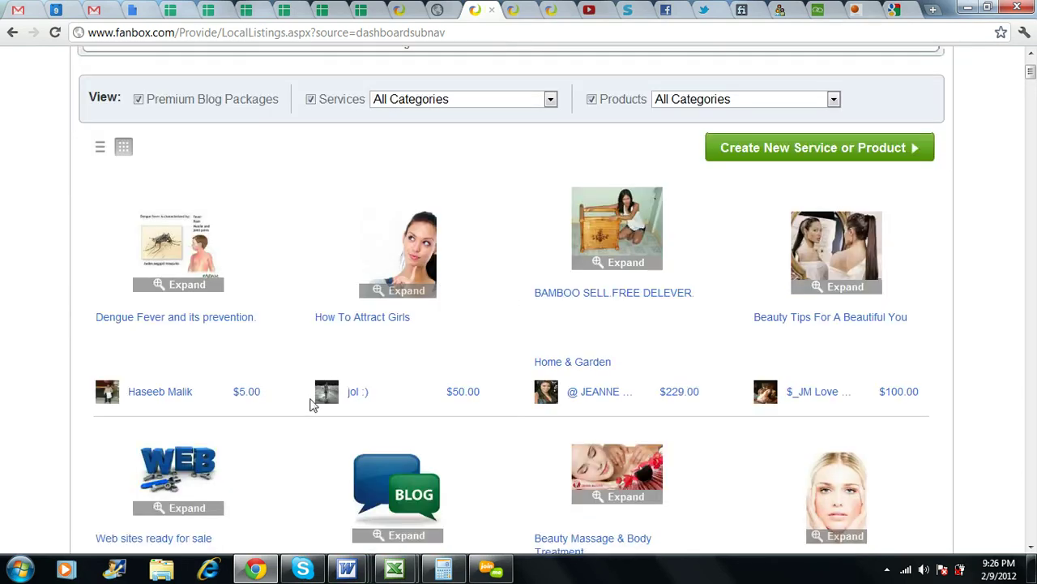
scroll(139, 186, "up", 1)
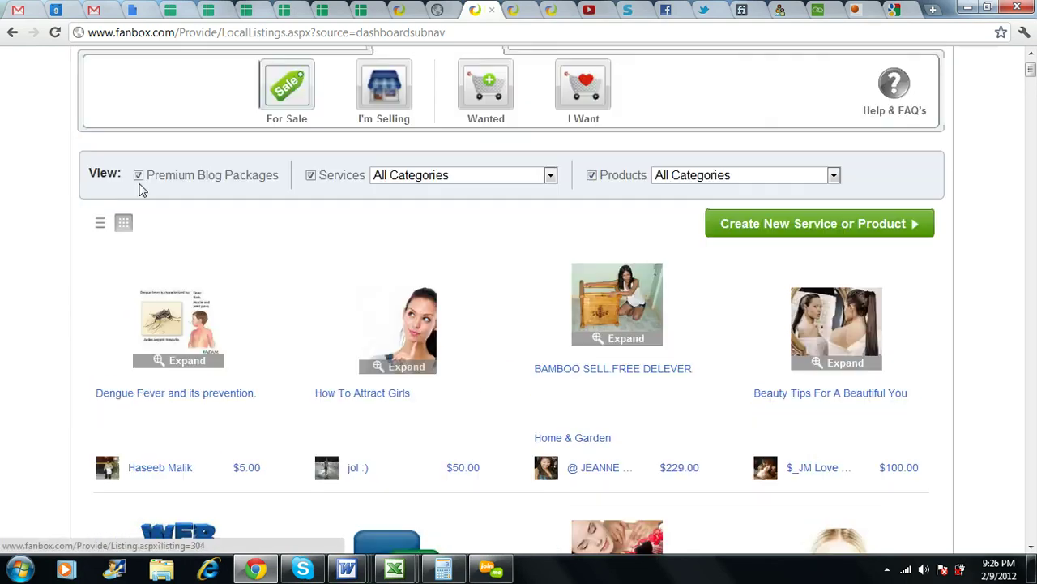
scroll(136, 265, "up", 1)
scroll(136, 265, "down", 2)
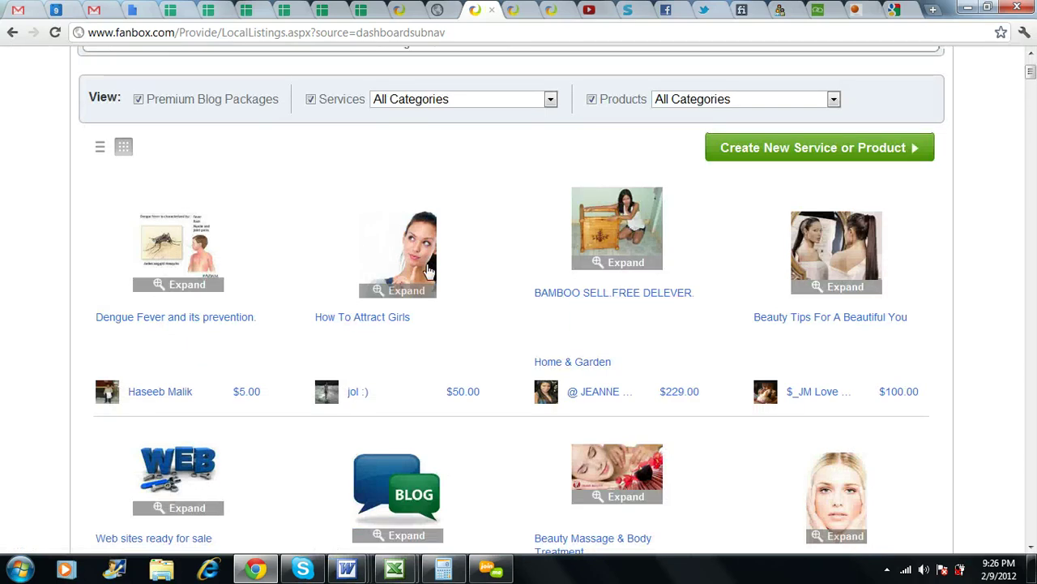
scroll(338, 175, "down", 1)
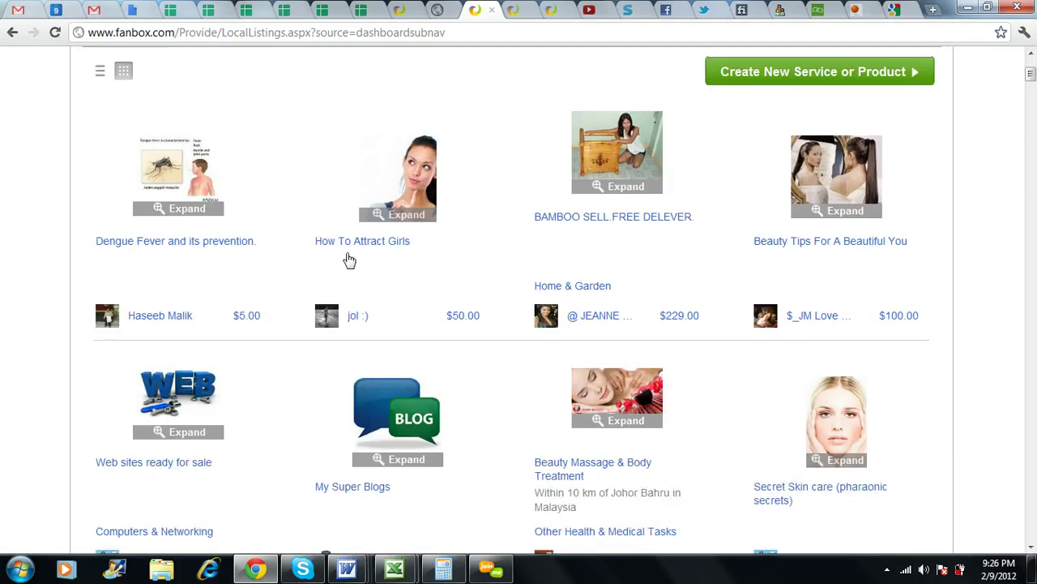
scroll(670, 290, "down", 5)
scroll(281, 200, "down", 2)
scroll(281, 199, "down", 1)
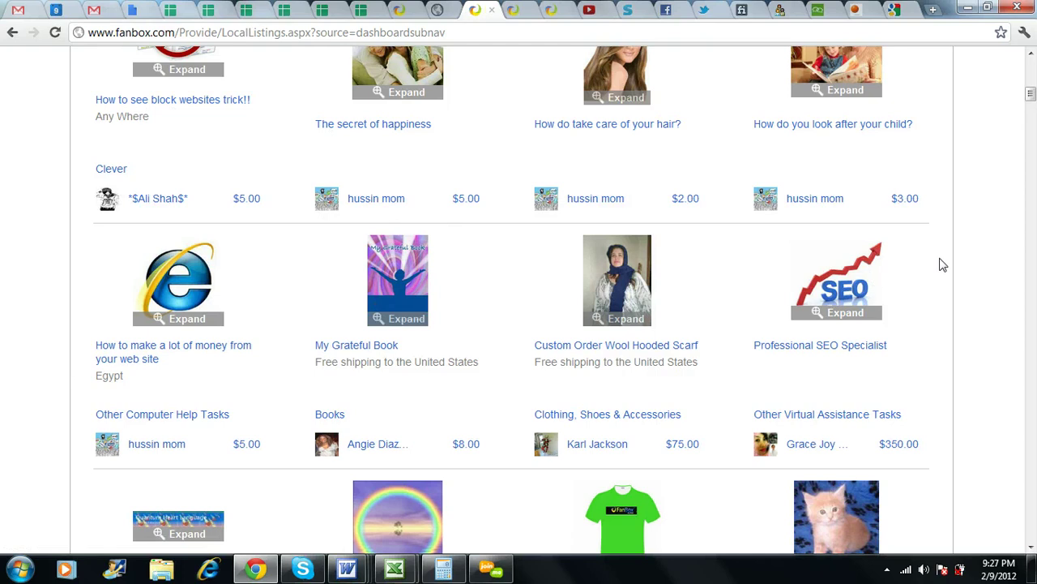
Open the How To Attract Girls listing in its own popup window
scroll(289, 165, "up", 4)
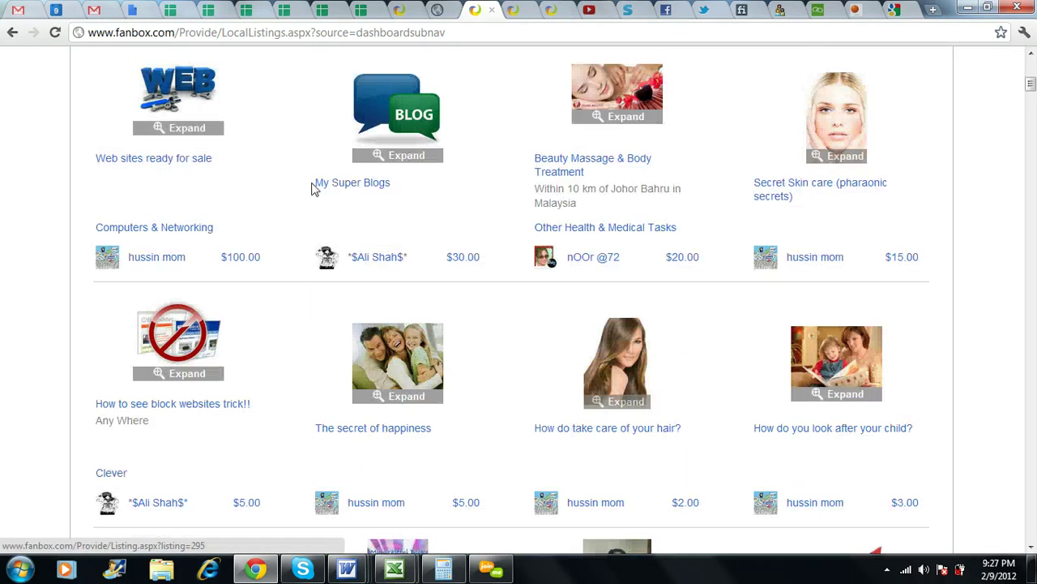
scroll(359, 234, "up", 4)
scroll(354, 232, "up", 2)
scroll(340, 300, "up", 1)
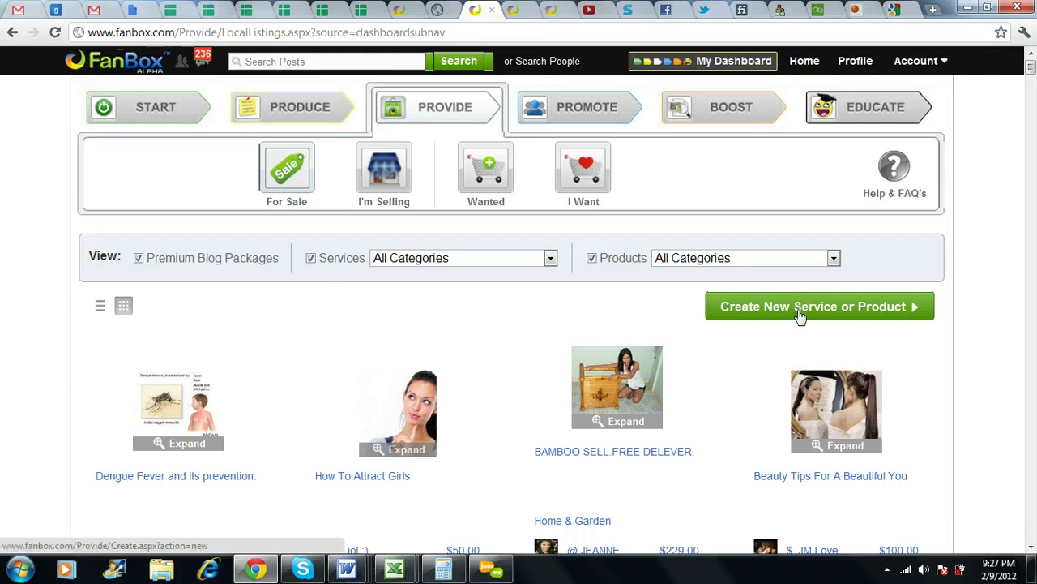
scroll(551, 311, "down", 1)
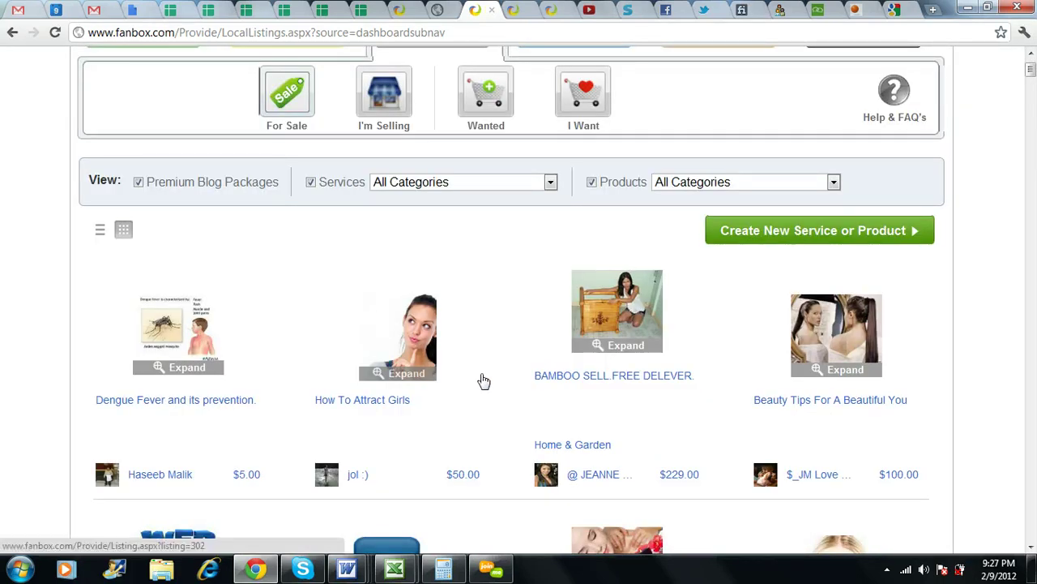
scroll(481, 381, "down", 2)
left_click(410, 209)
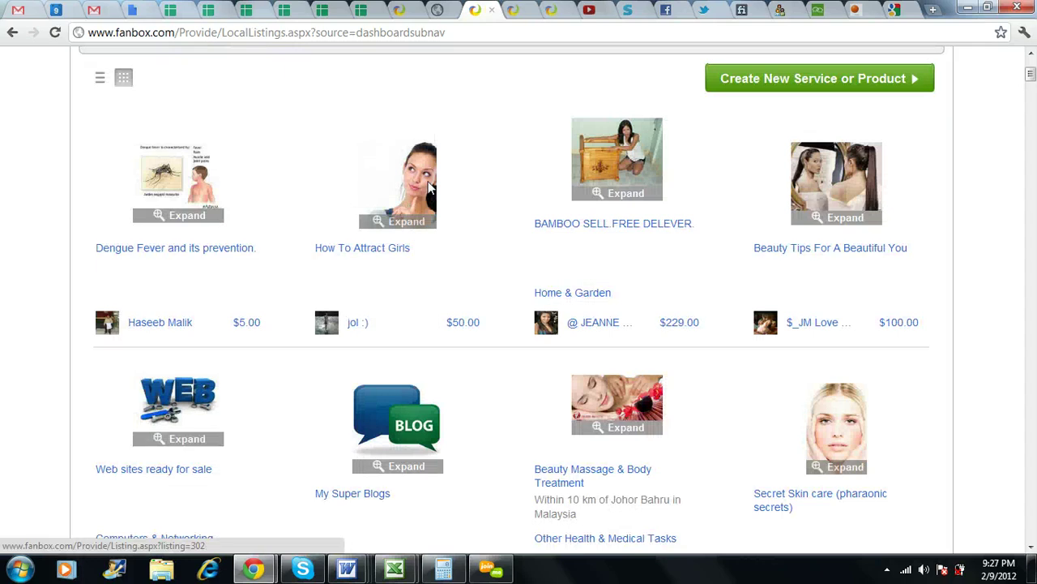
Maximize the How To Attract Girls listing window to review it, then close it
left_click(690, 8)
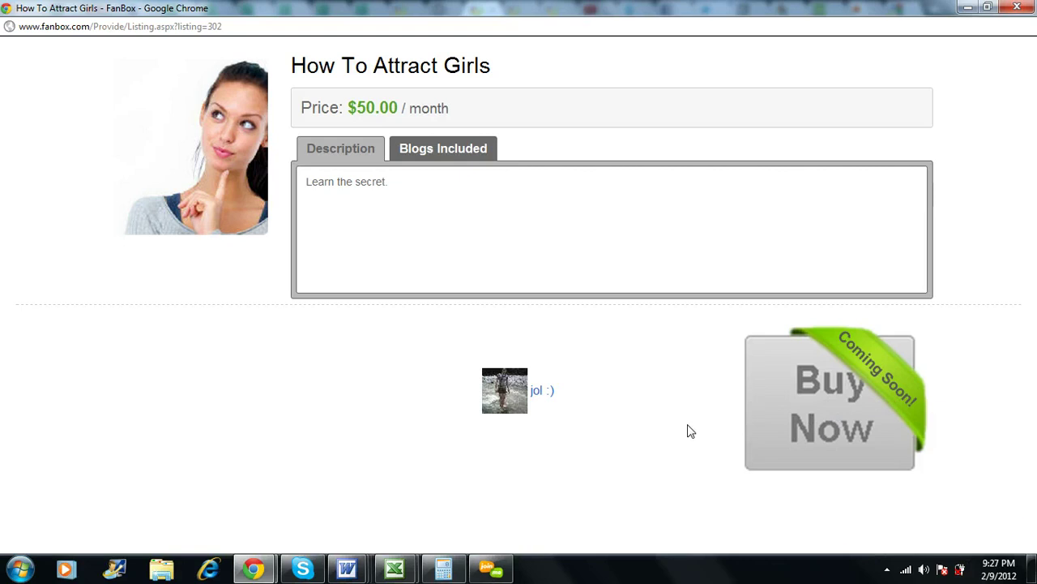
mouse_move(829, 402)
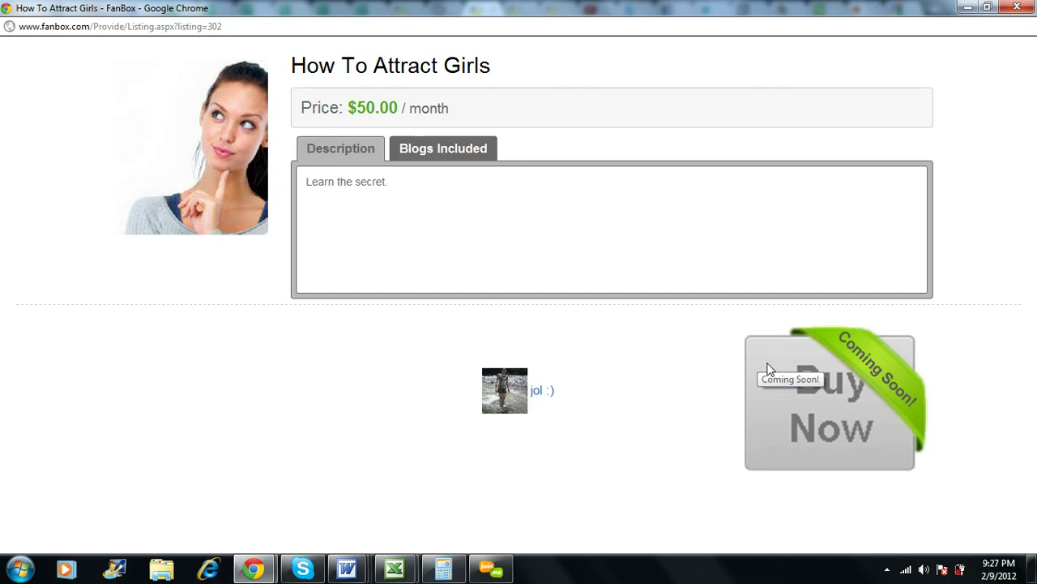
left_click(1018, 8)
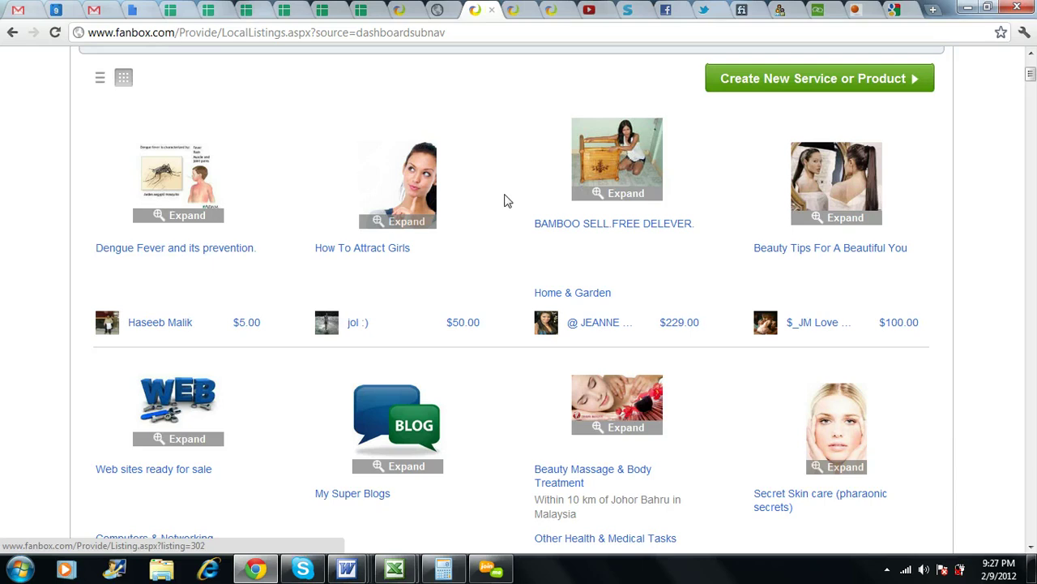
scroll(843, 294, "down", 2)
scroll(965, 183, "down", 3)
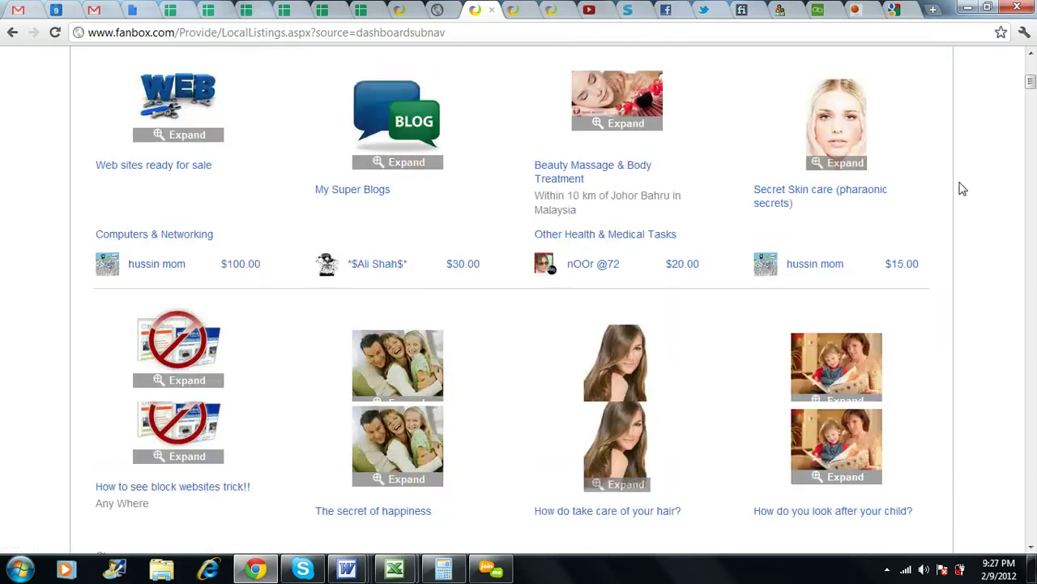
scroll(963, 189, "down", 4)
scroll(954, 204, "up", 1)
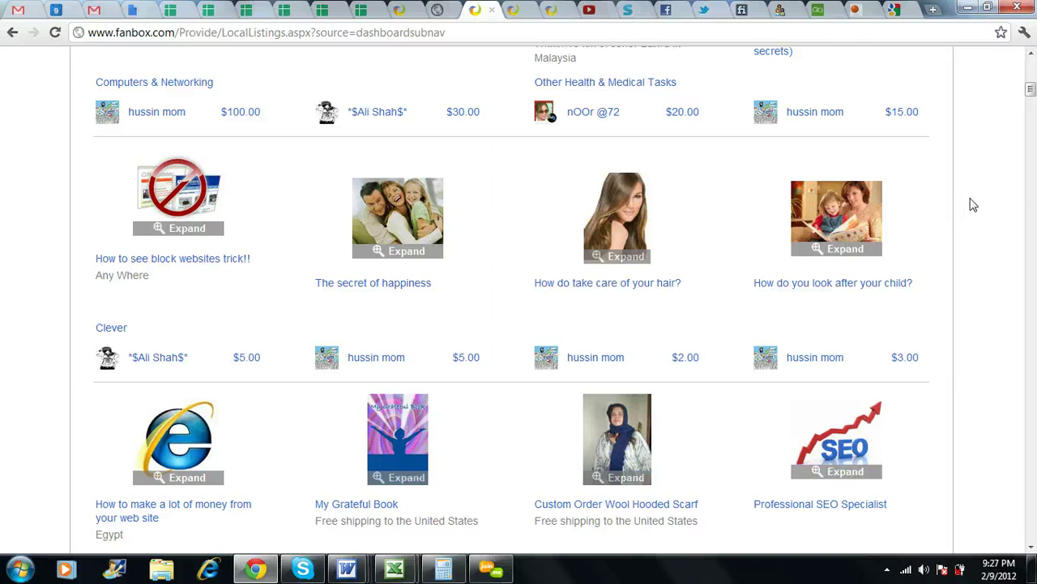
scroll(973, 205, "up", 2)
scroll(970, 203, "up", 3)
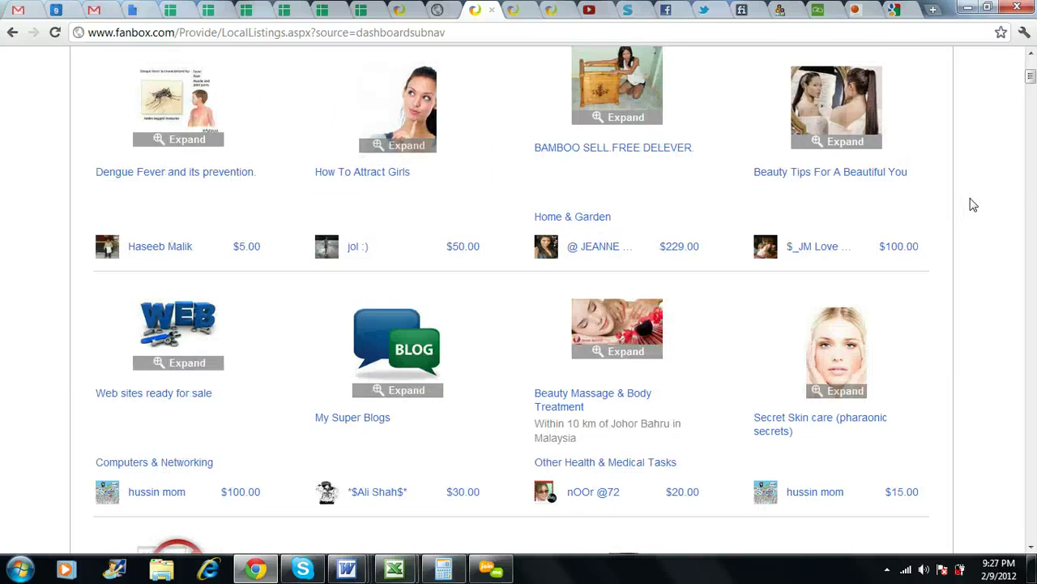
scroll(971, 201, "up", 4)
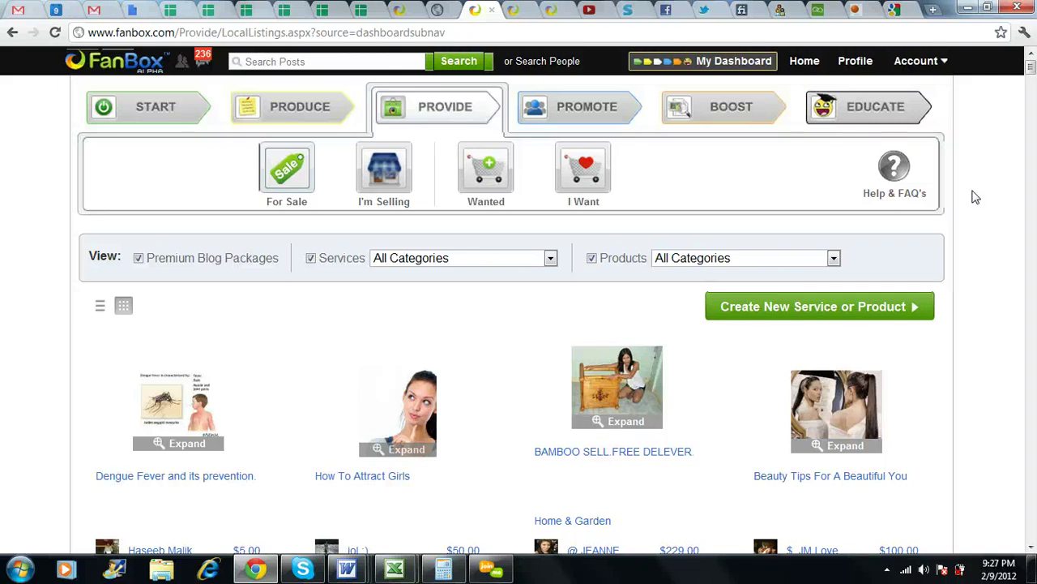
mouse_move(1031, 64)
left_mouse_down()
mouse_move(1030, 106)
mouse_move(1031, 96)
left_mouse_up()
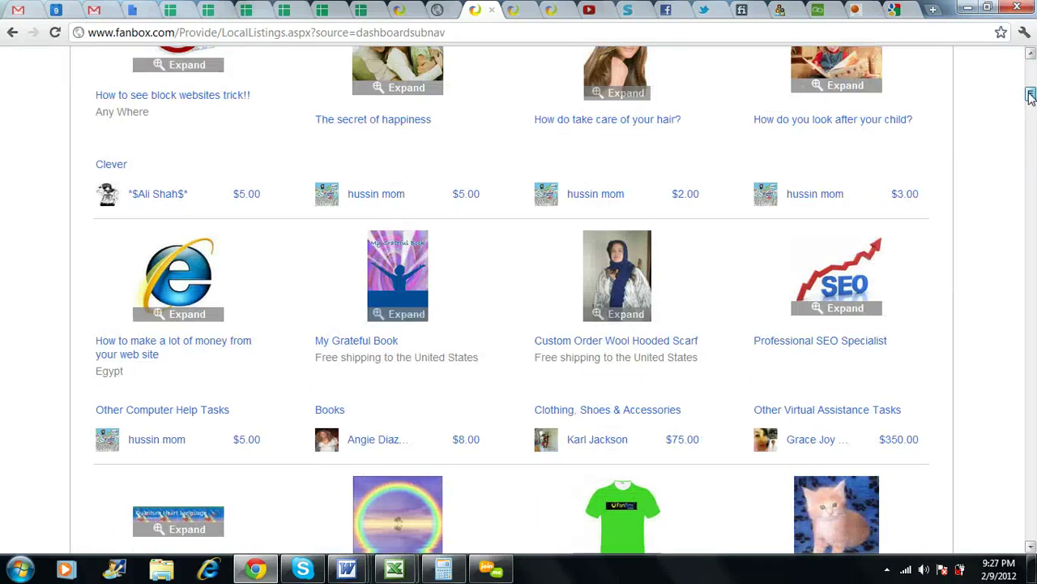
scroll(956, 181, "down", 4)
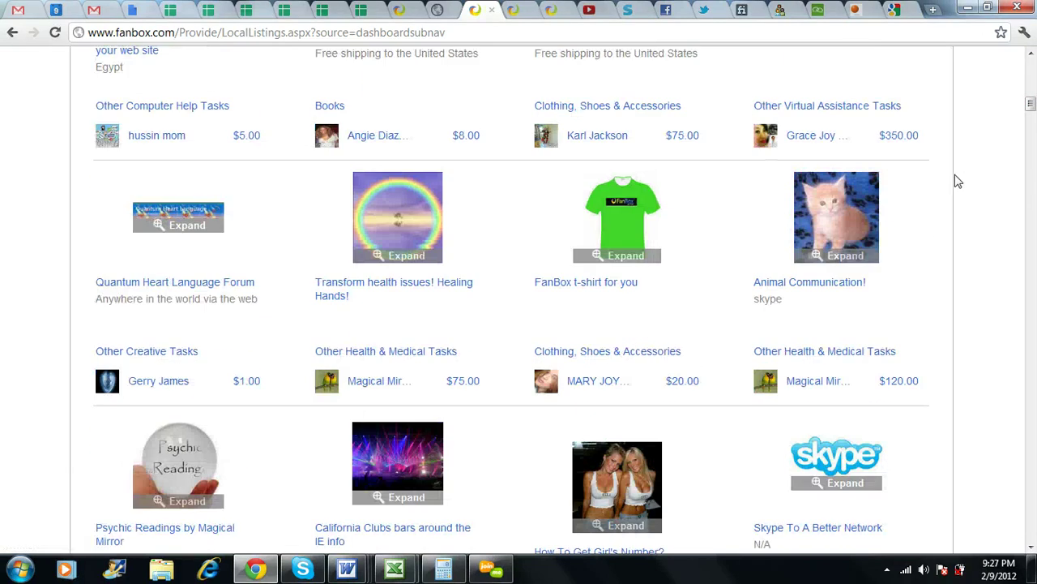
scroll(956, 181, "up", 3)
scroll(955, 178, "up", 3)
scroll(955, 176, "up", 2)
scroll(953, 174, "up", 1)
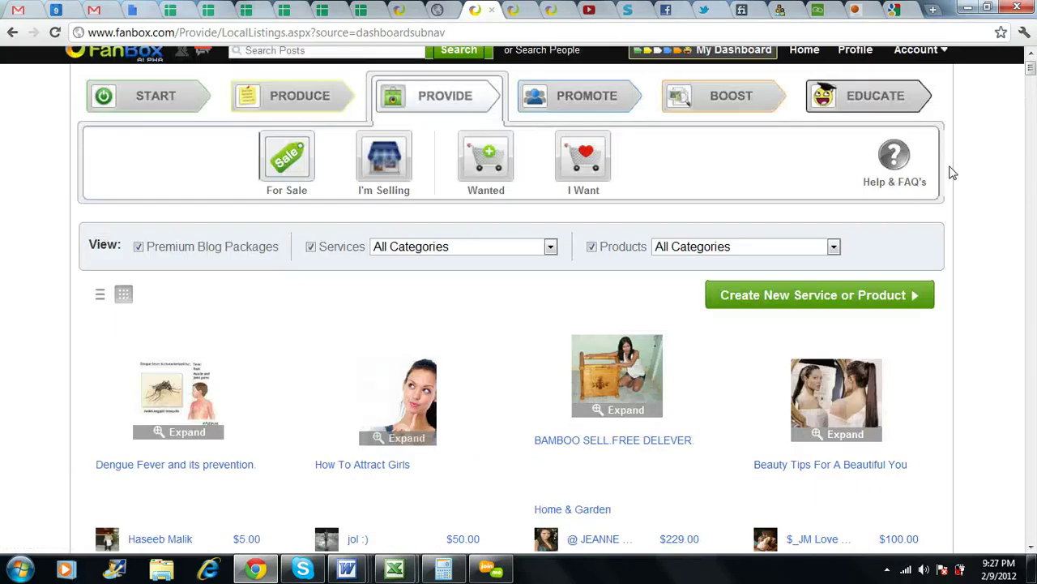